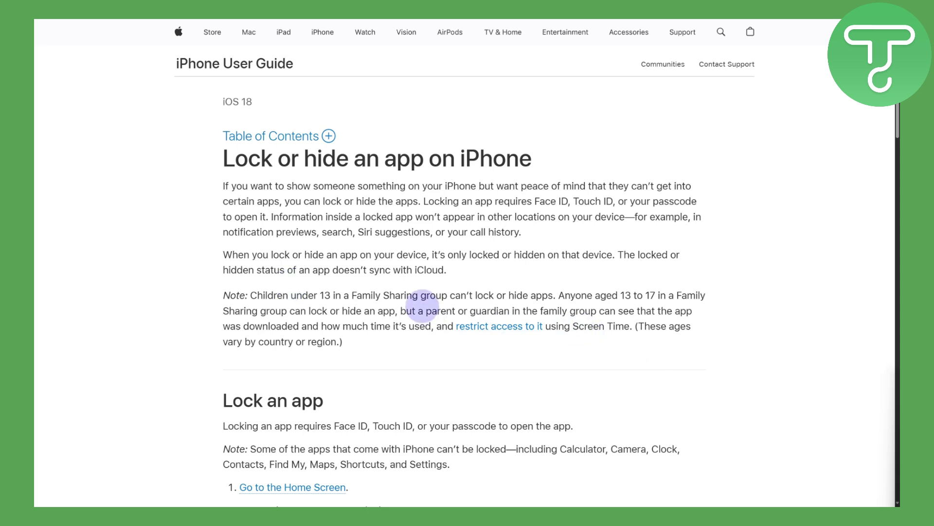
{"action": "scroll", "coordinate": [387, 263], "scroll_direction": "down", "scroll_amount": 3}
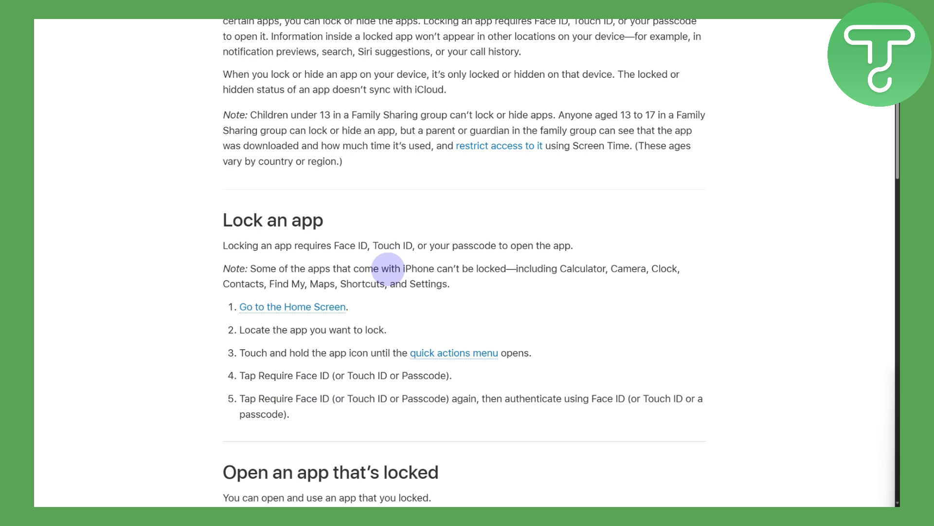